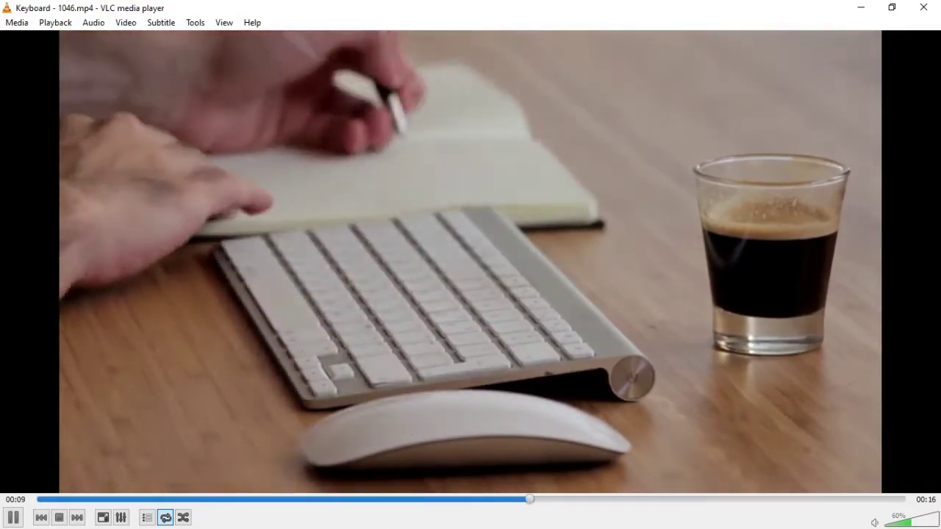
- Search the Start menu for 'snipping tool' and launch the Snipping Tool app
key(super)
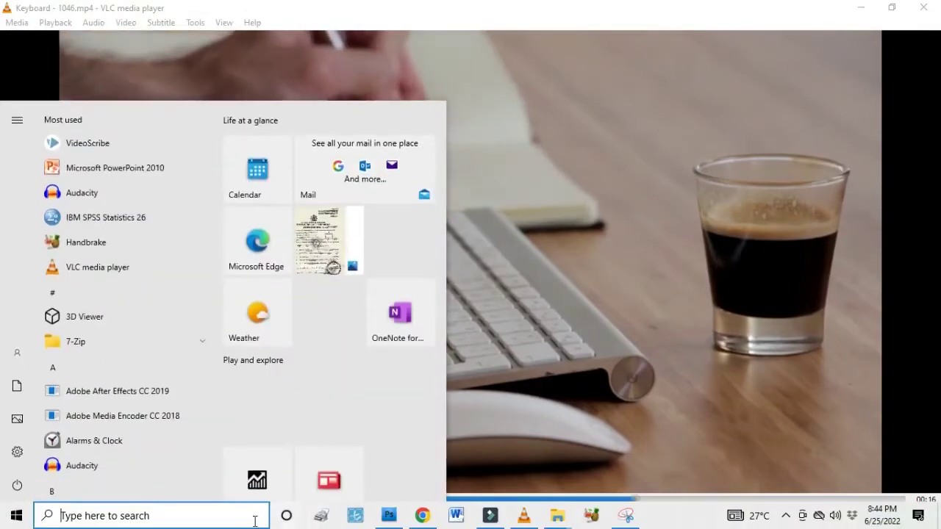
click(225, 517)
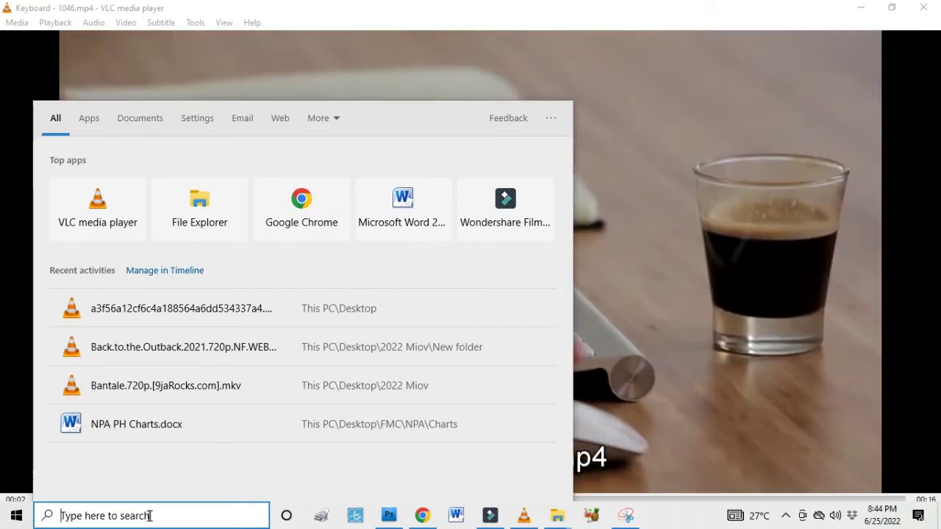
text(s)
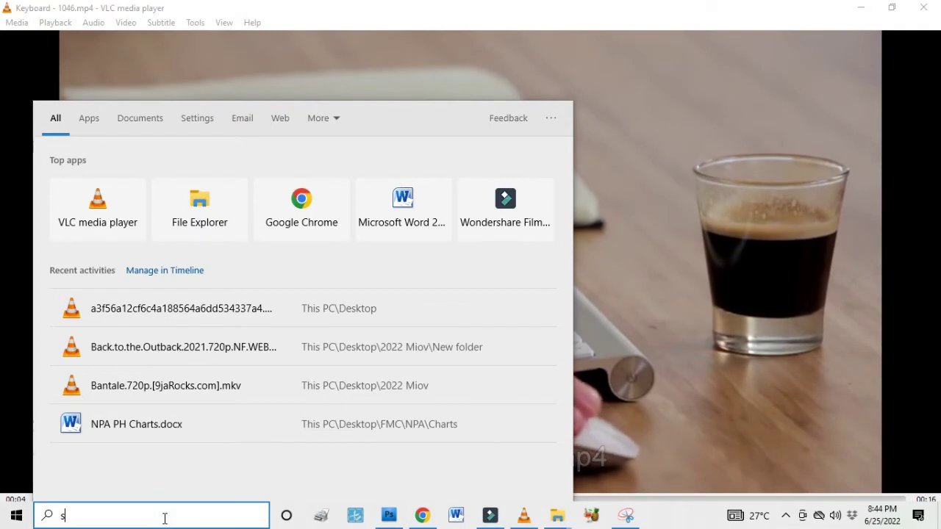
text(nipping)
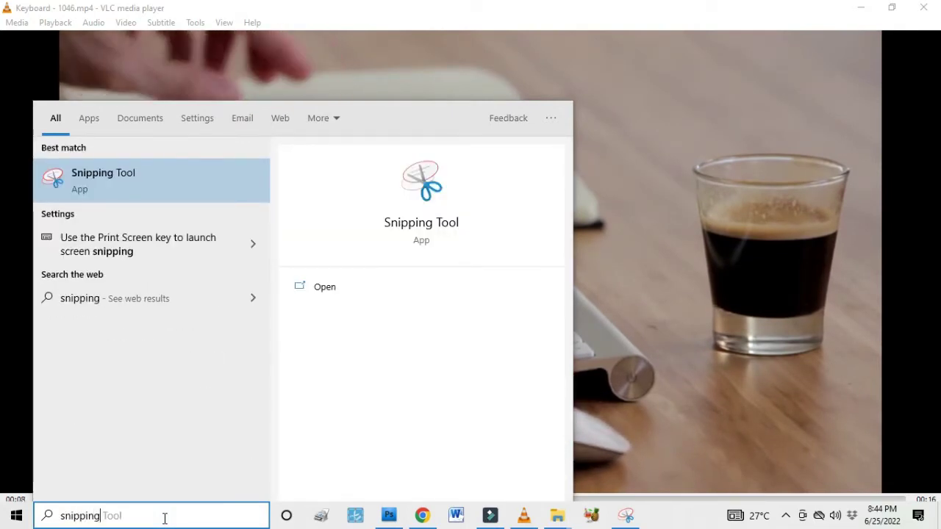
text( tool)
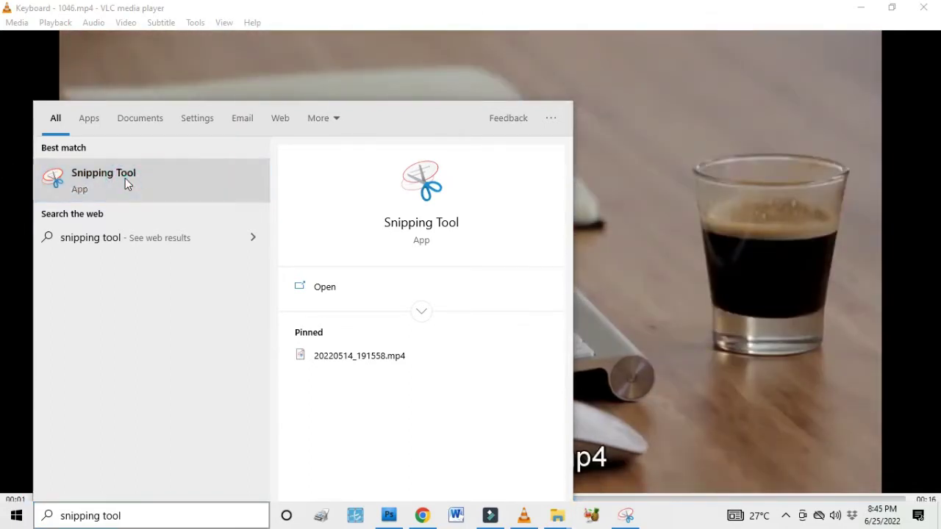
click(125, 179)
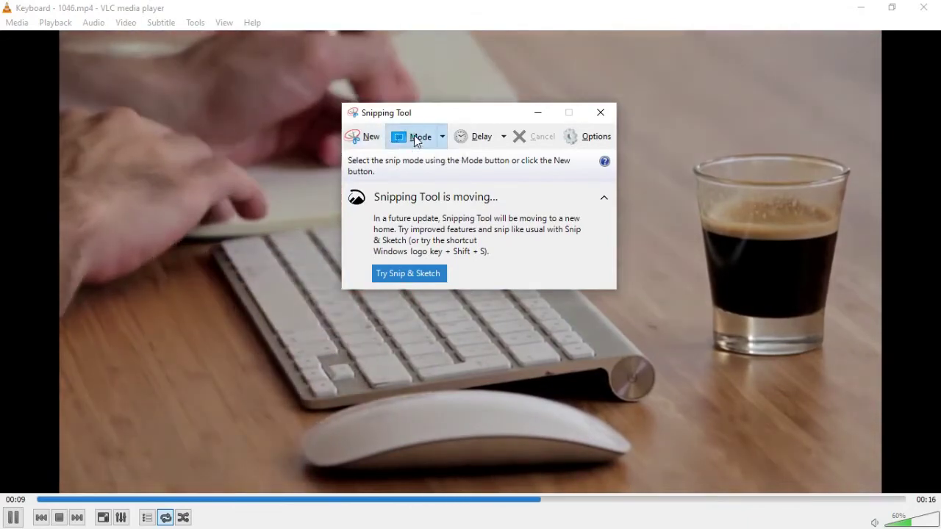
- Choose Rectangular Snip mode with No Delay and start a new snip at the video's top-left corner
click(417, 138)
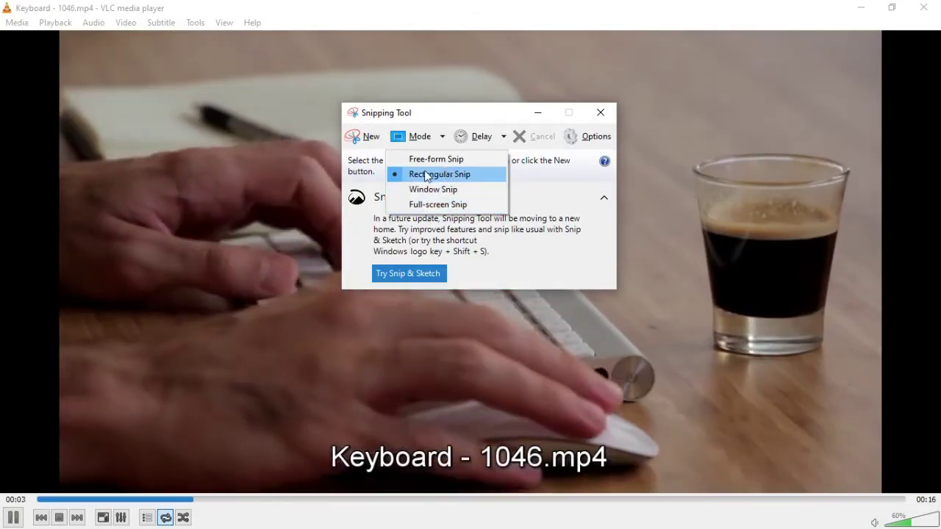
click(504, 137)
click(505, 138)
click(503, 138)
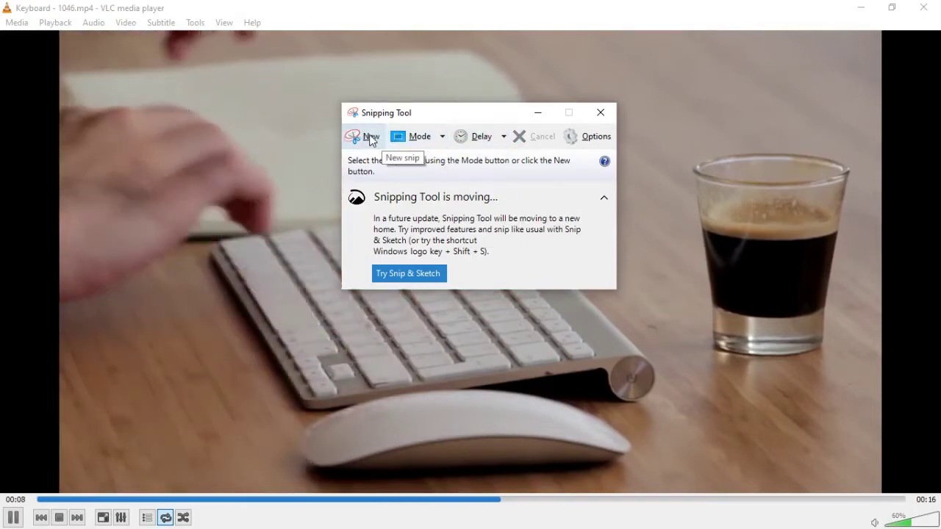
click(370, 138)
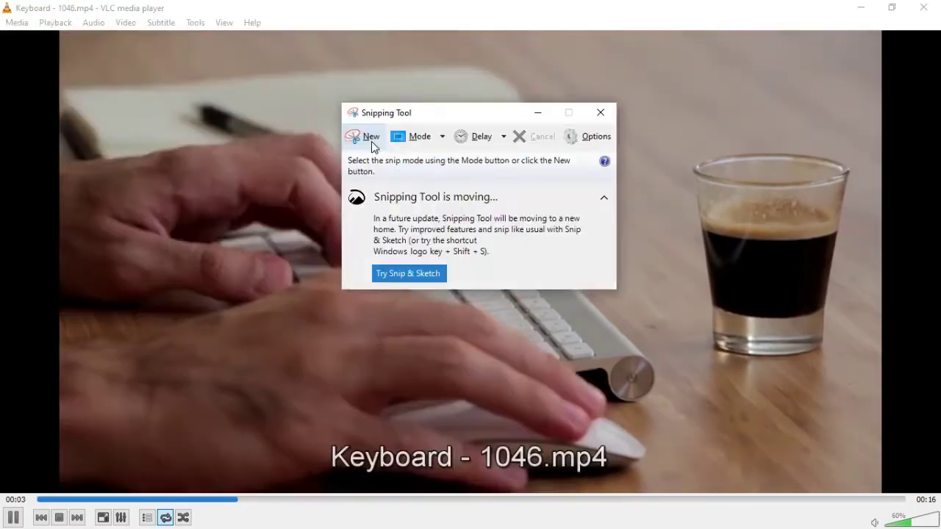
click(372, 141)
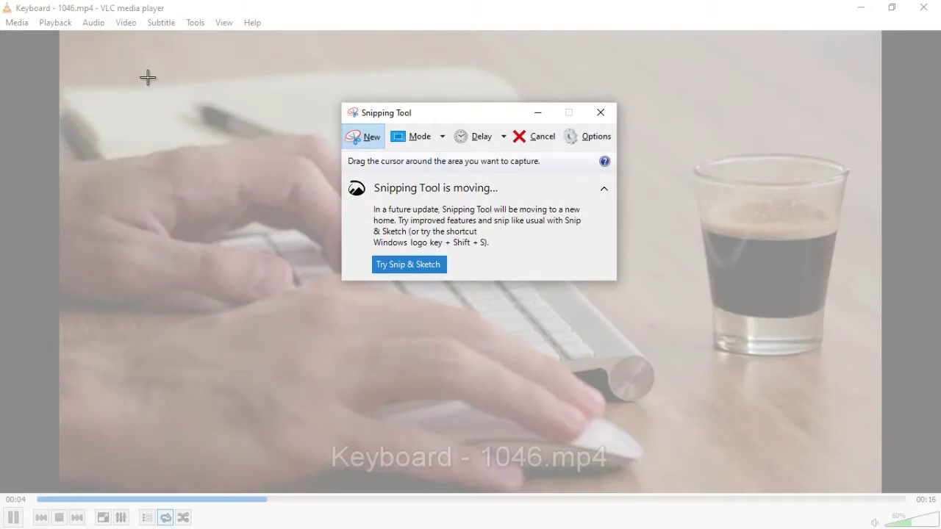
click(61, 30)
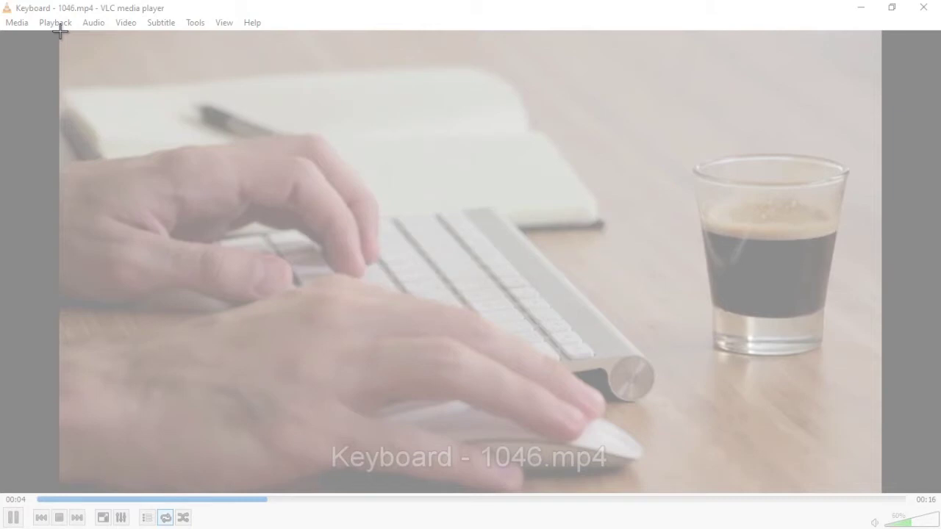
- Drag the snip across the full VLC video frame to its bottom-right corner and start saving it
drag(71, 39, 880, 491)
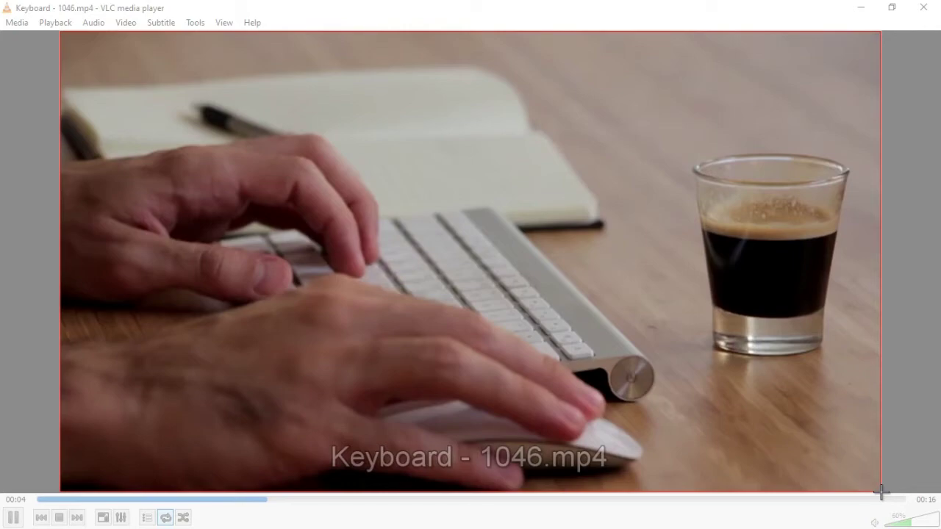
drag(881, 492, 882, 492)
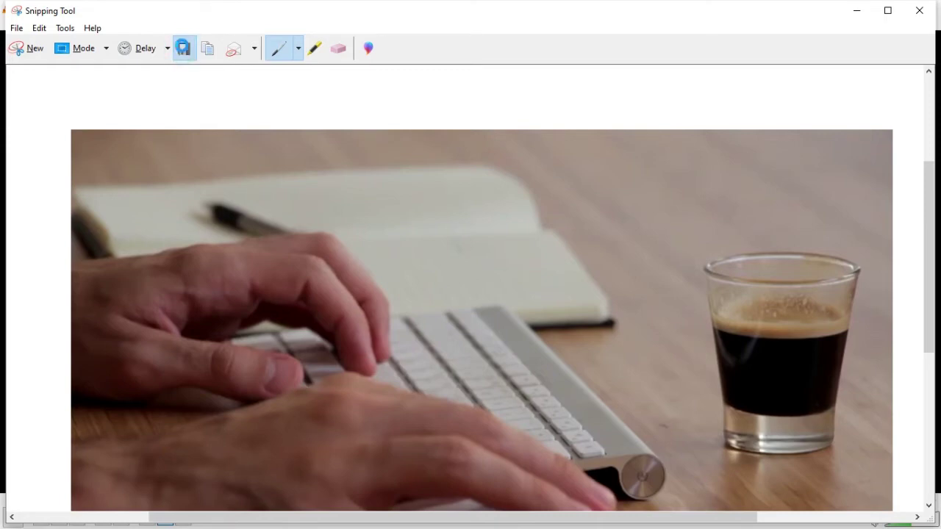
click(184, 49)
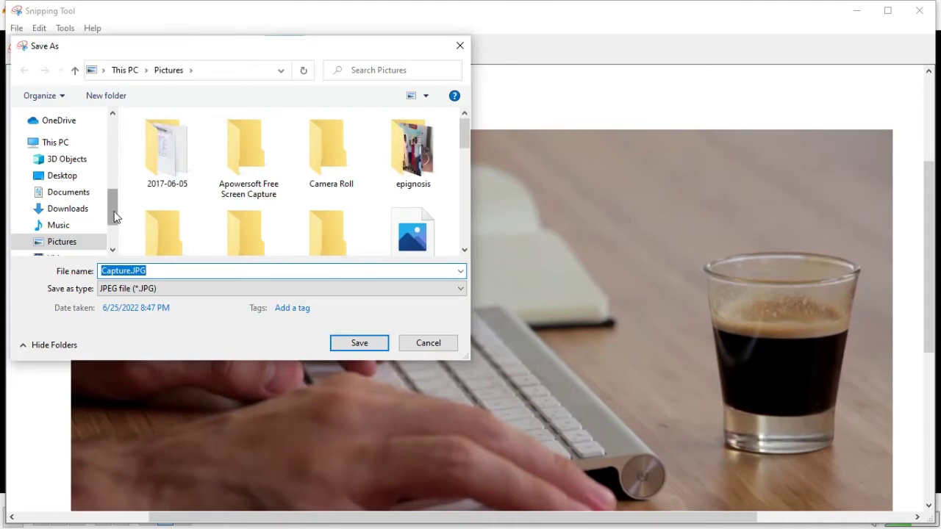
- Create a 'snip screen shot' folder on the Desktop and save Capture.JPG into it
drag(115, 211, 116, 127)
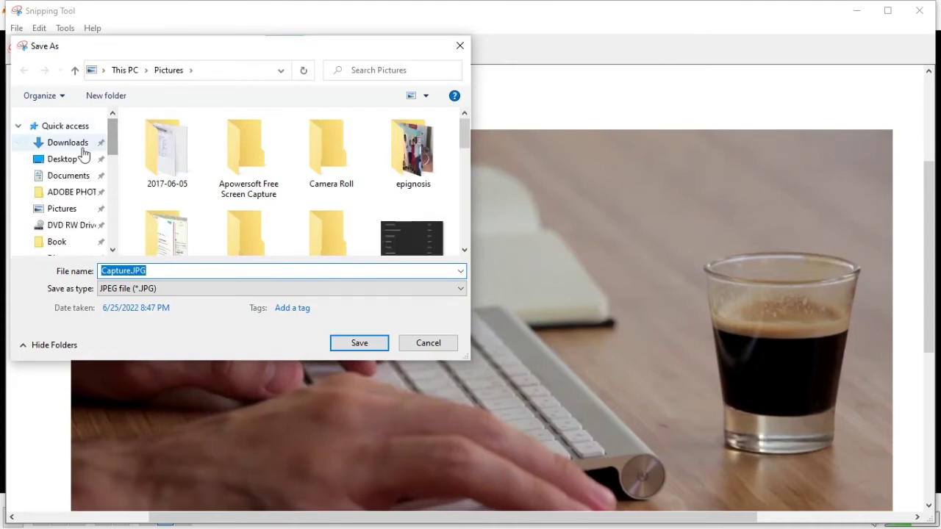
click(70, 157)
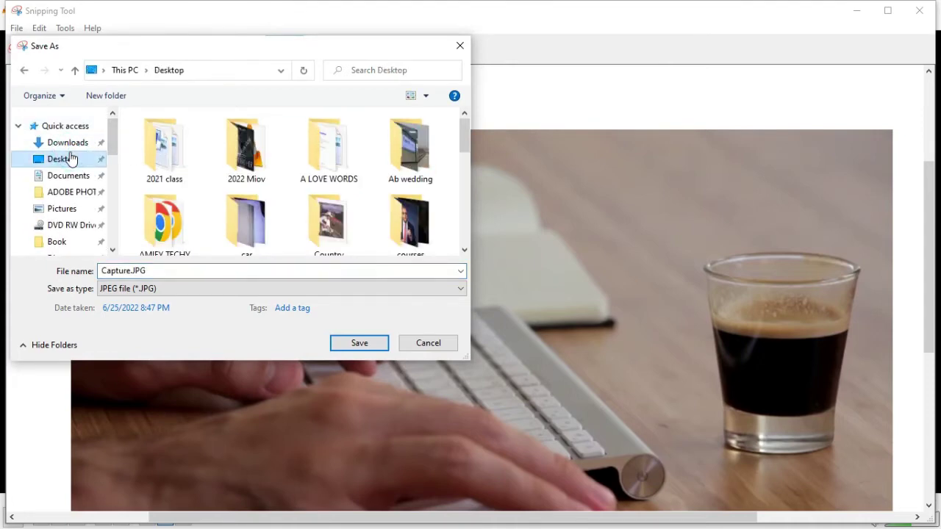
click(111, 95)
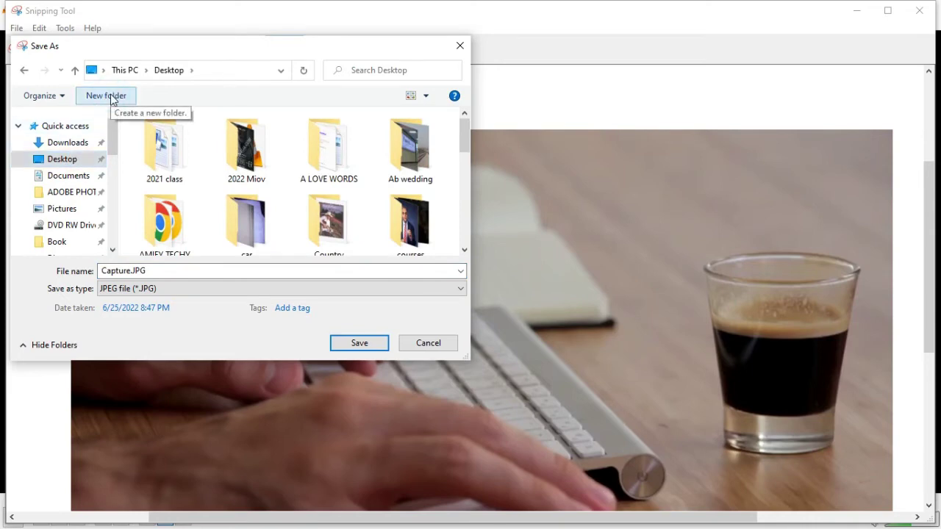
click(111, 96)
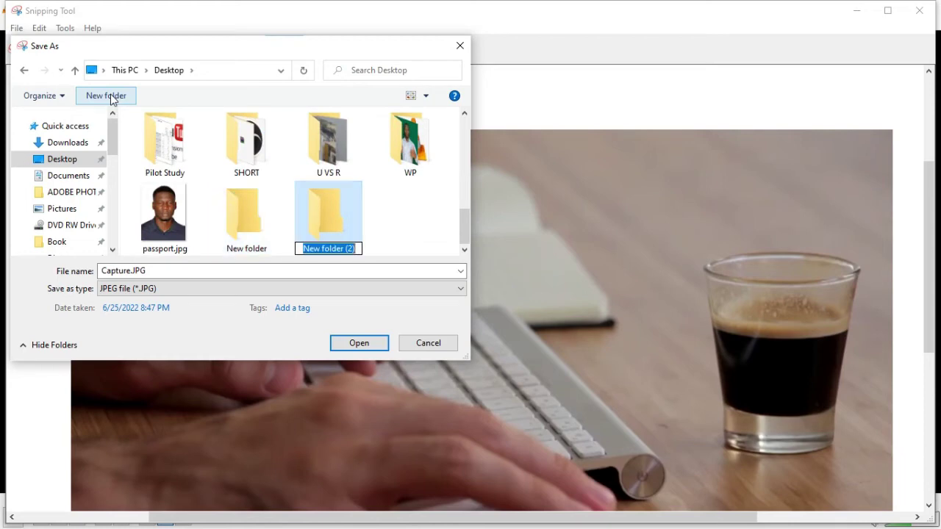
text(snip screen shot)
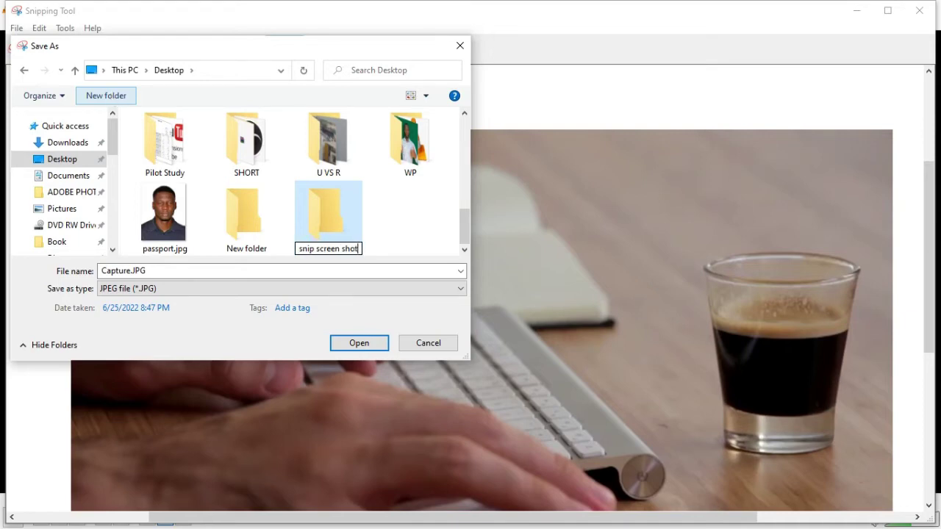
key(Return)
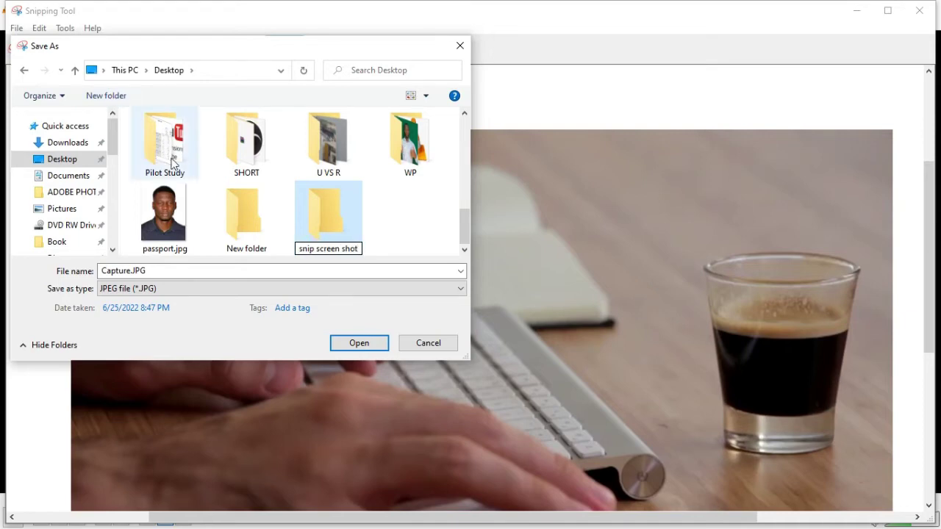
click(359, 344)
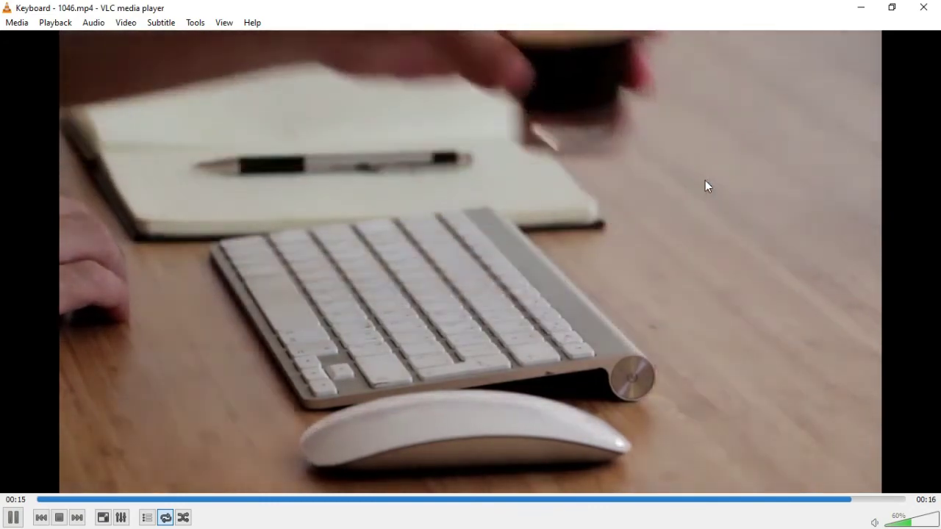
- Pause the video, minimize VLC, and open the snip screen shot folder maximized
key(space)
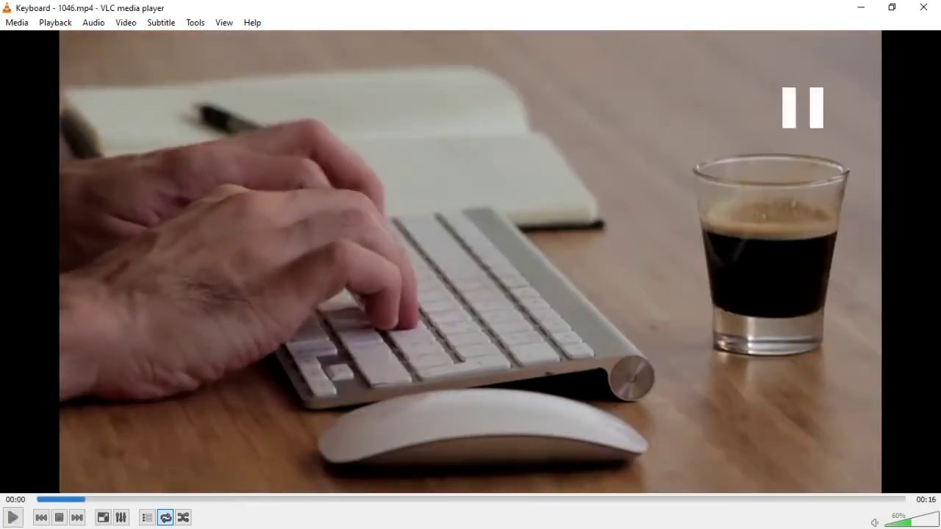
click(858, 8)
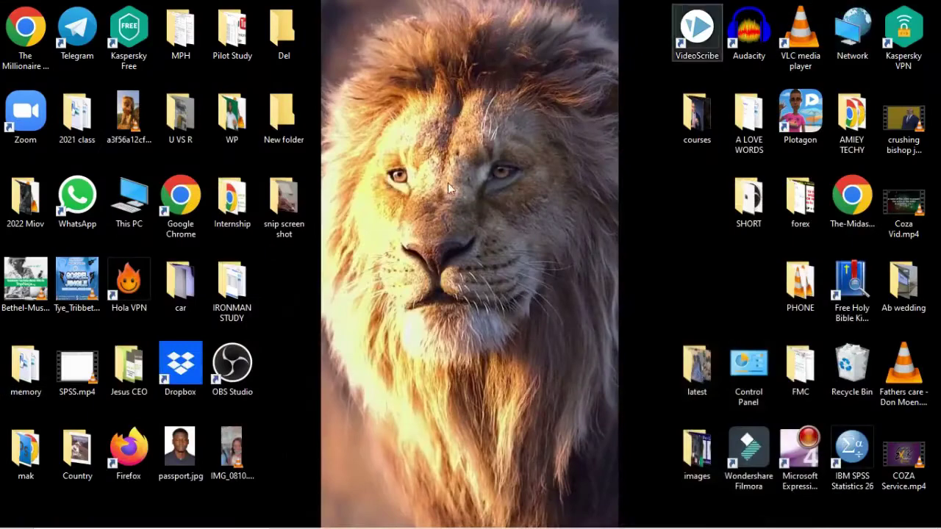
double_click(280, 201)
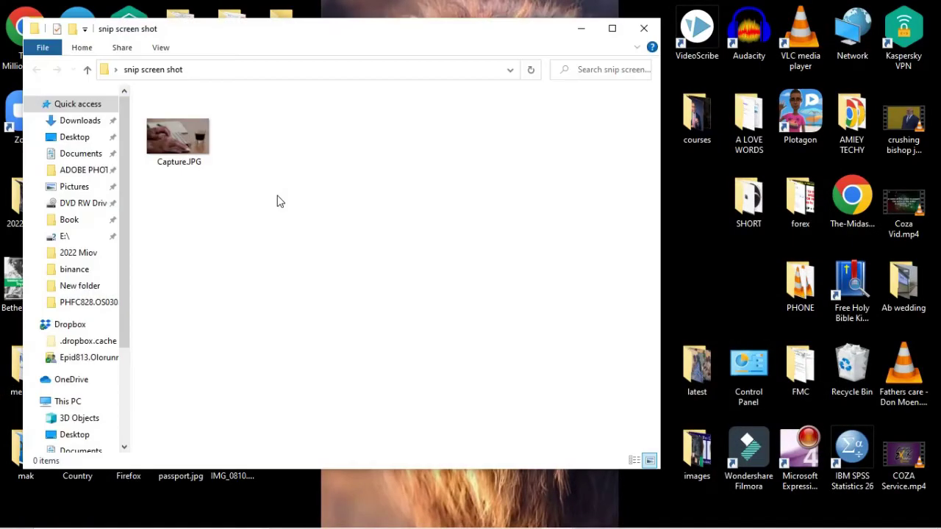
click(190, 139)
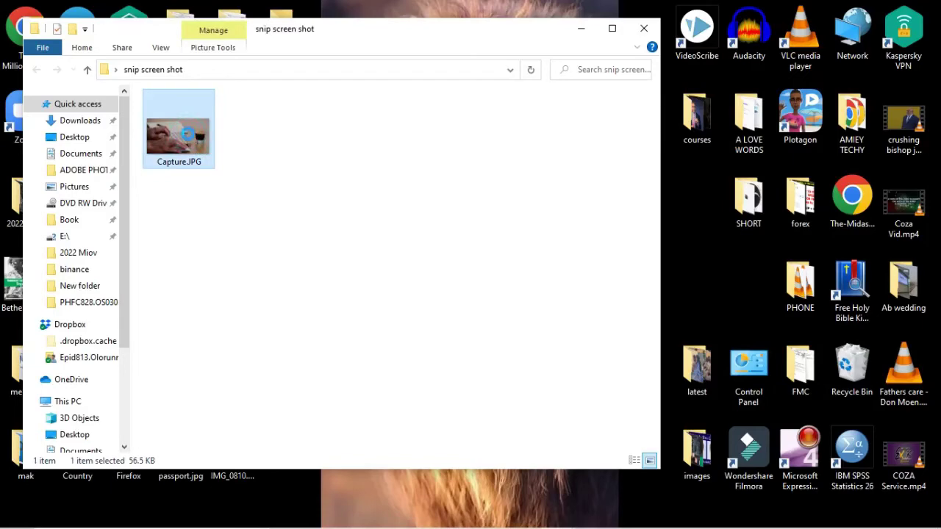
right_click(188, 134)
click(526, 119)
click(526, 121)
click(612, 29)
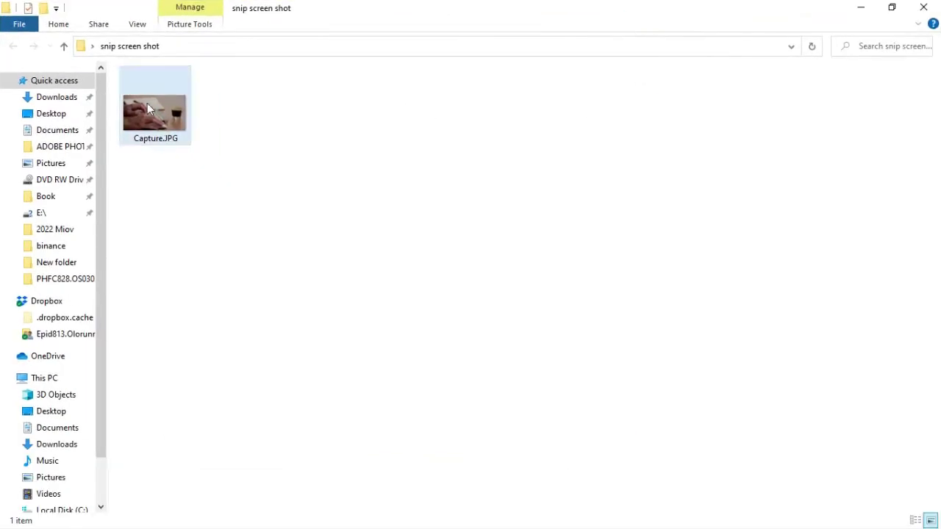
- Open Capture.JPG with Windows Photo Viewer from its right-click Open with menu
click(147, 103)
right_click(147, 103)
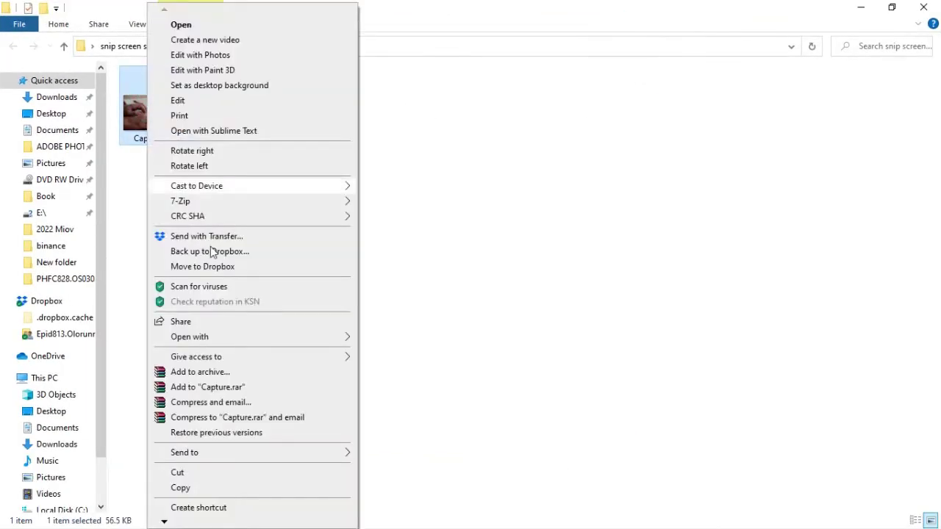
click(233, 339)
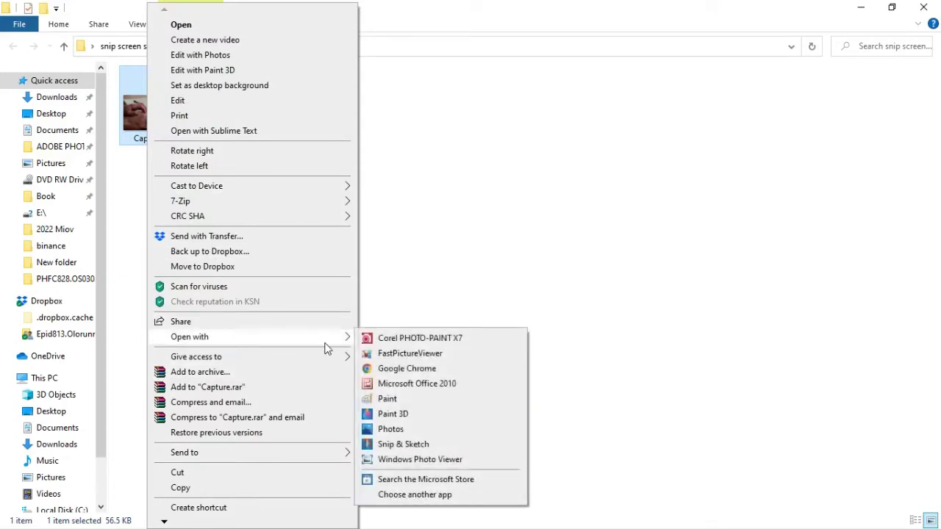
click(418, 462)
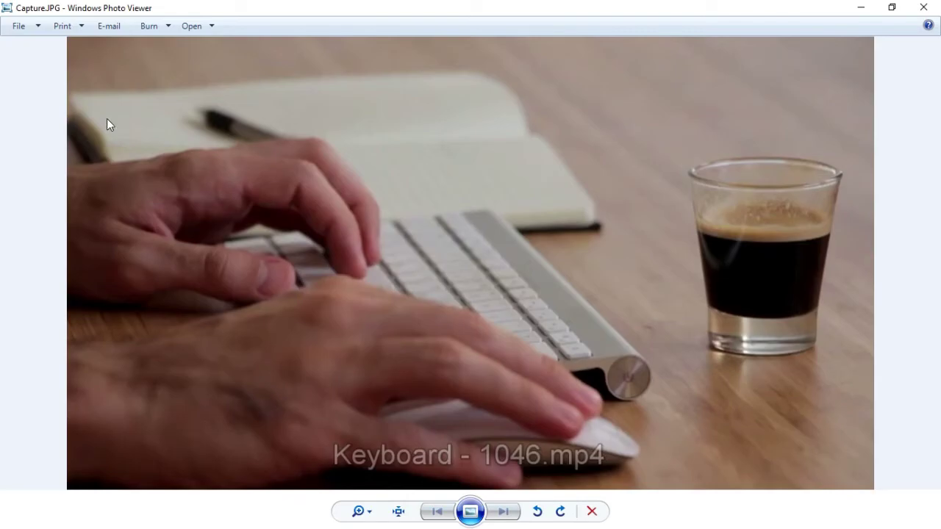
- Close Windows Photo Viewer after viewing Capture.JPG and head back to the VLC video
key(alt+F4)
mouse_move(141, 146)
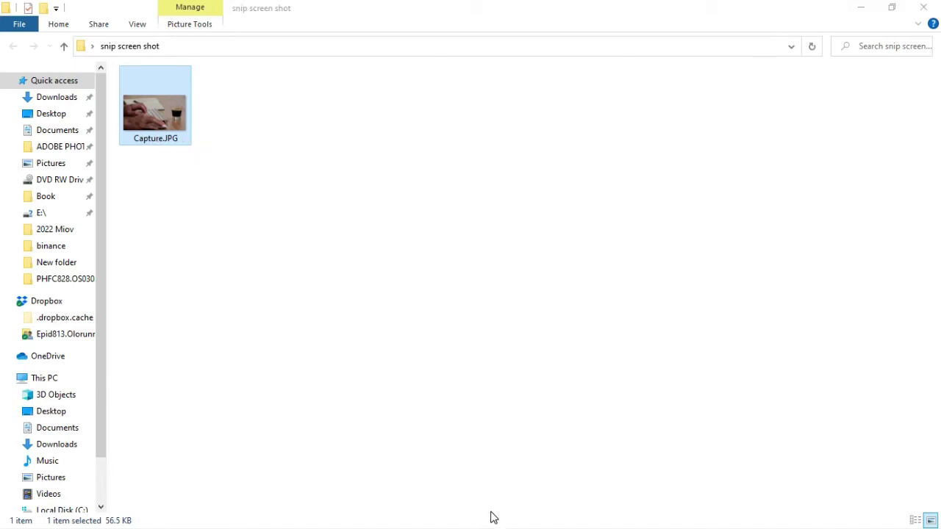
key(super)
mouse_move(513, 515)
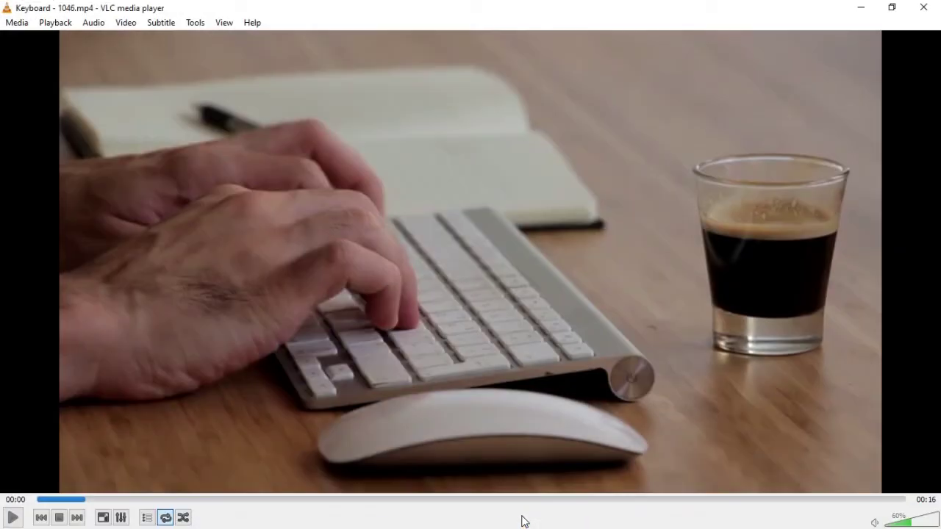
- Resume the VLC video and relaunch Snipping Tool by searching 'sni' in Start
key(space)
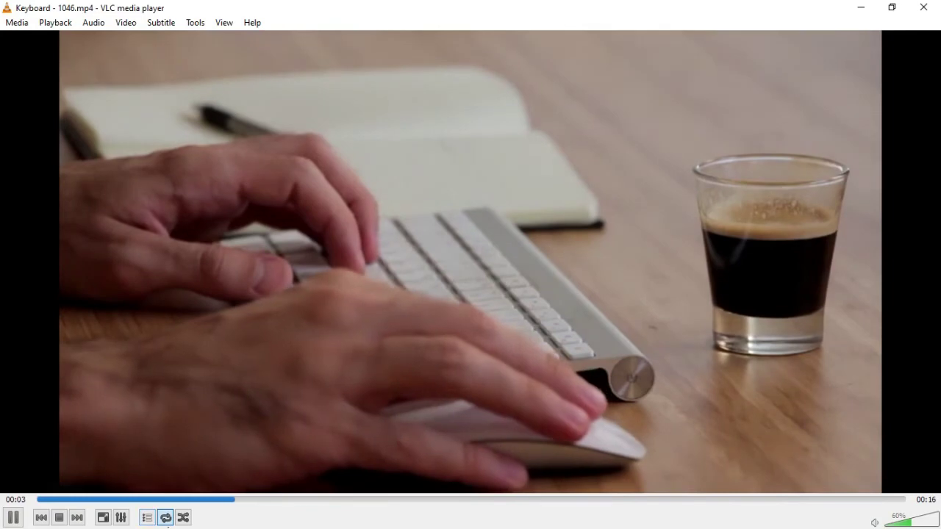
key(super)
click(209, 518)
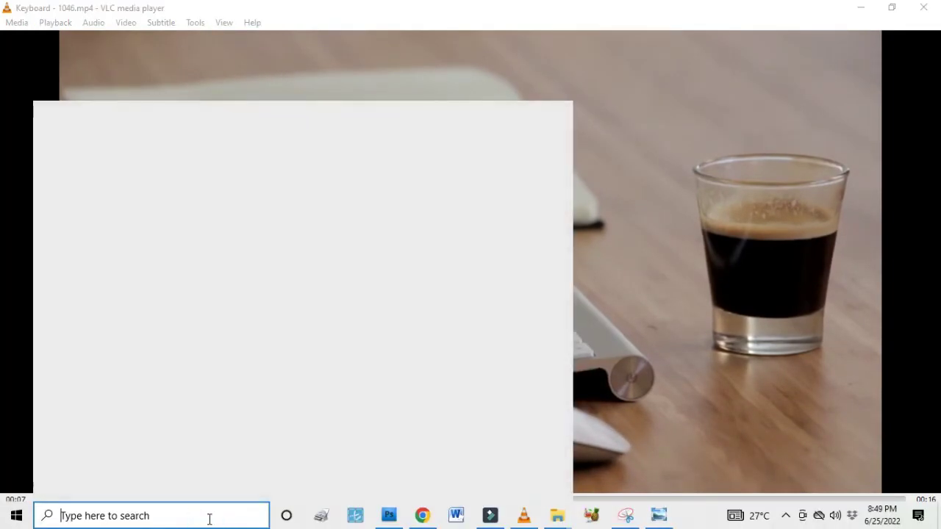
text(sni)
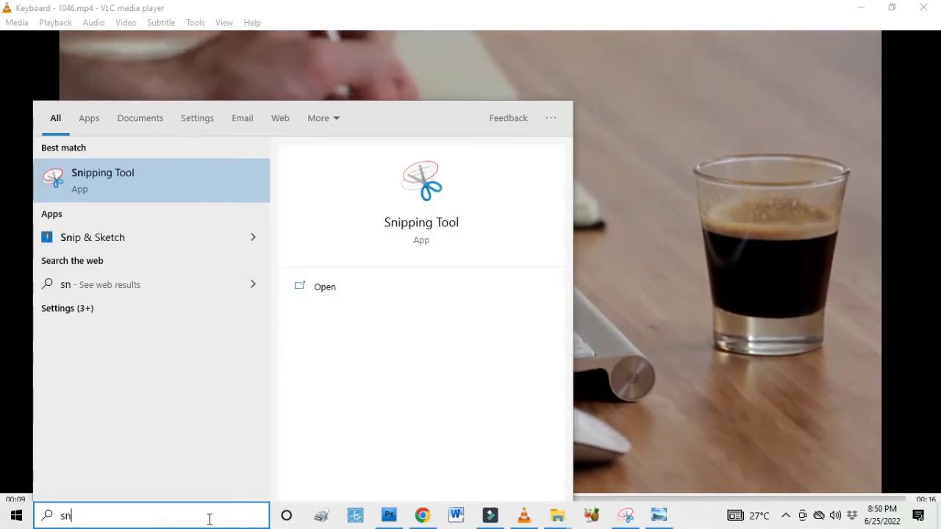
click(143, 189)
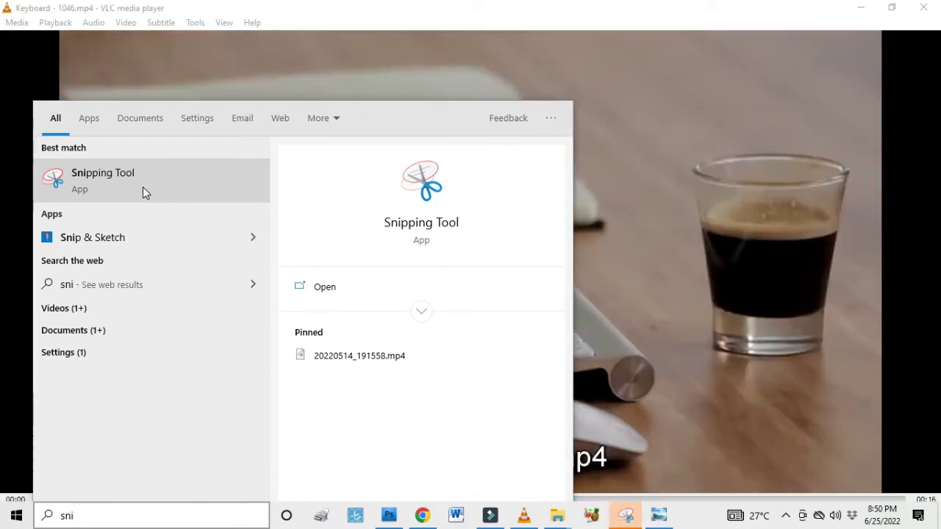
click(130, 177)
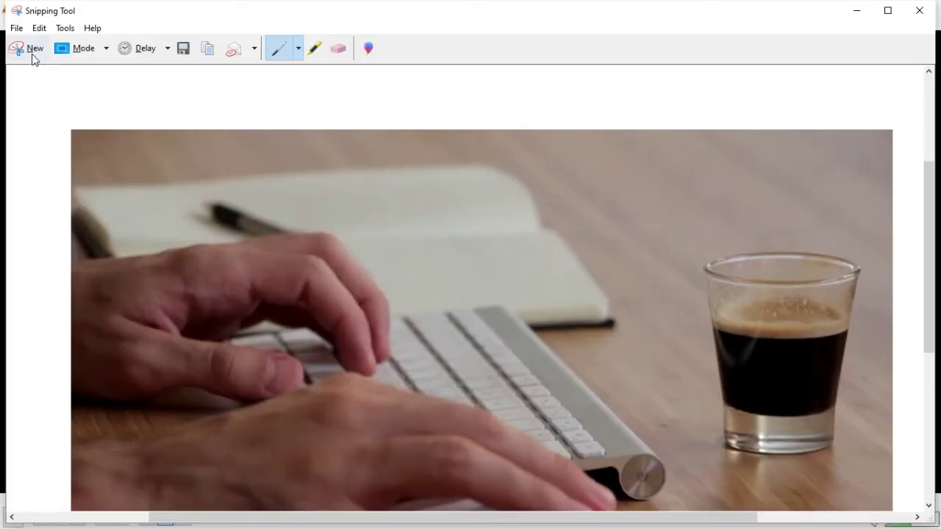
- Snip a rectangle around just the espresso glass in the video and begin saving it
click(32, 55)
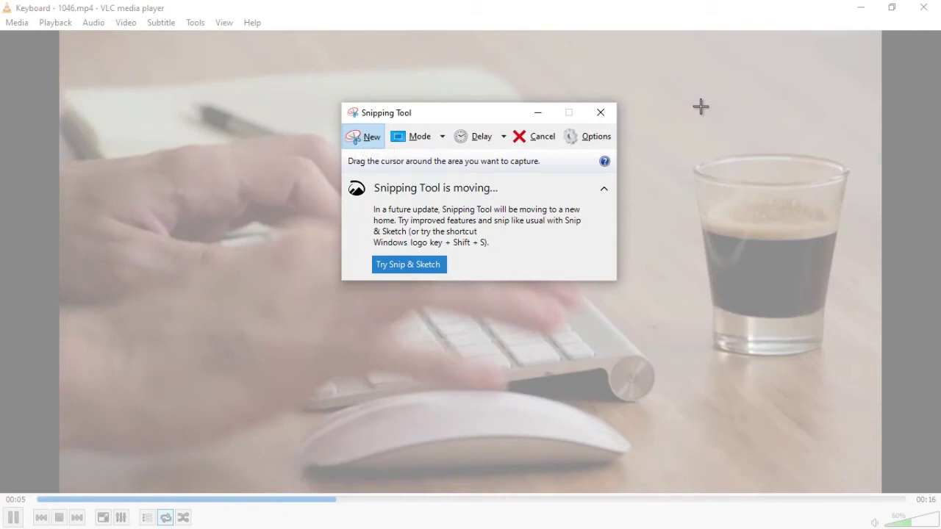
drag(683, 92, 676, 132)
drag(691, 278, 861, 416)
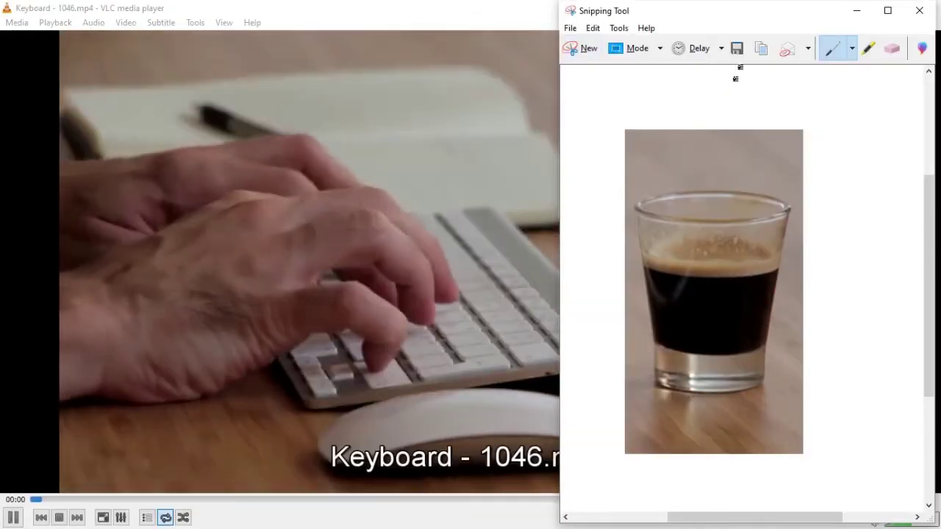
click(737, 49)
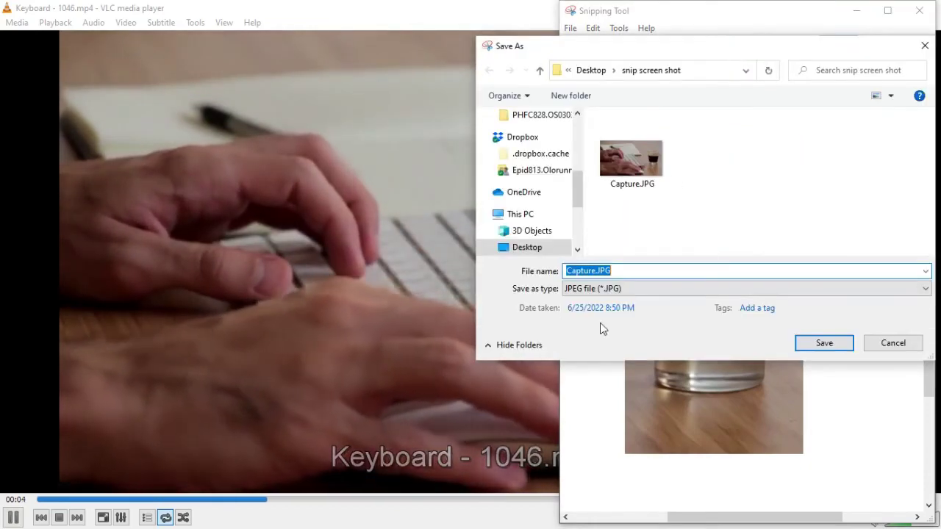
- Enter the file name 'bottle or cup', correct its spacing, and save the JPG
text(bottl)
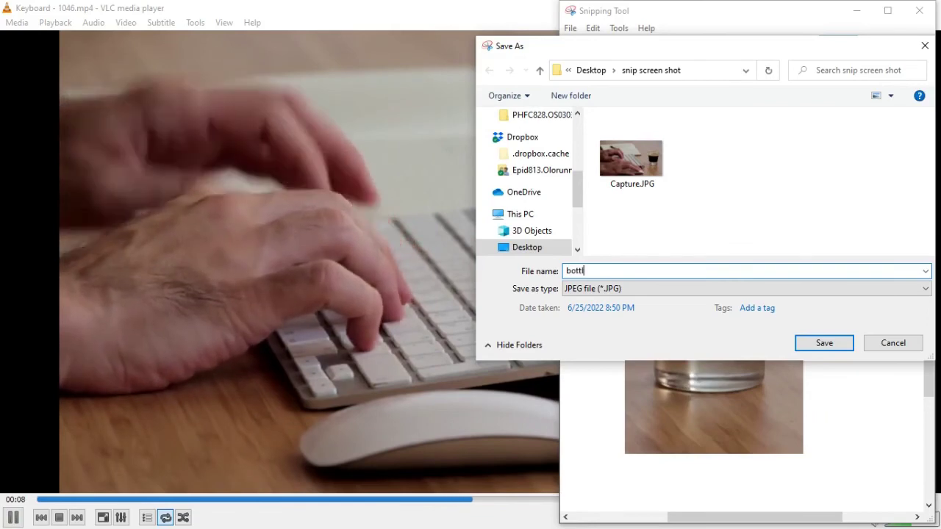
text(e or cu)
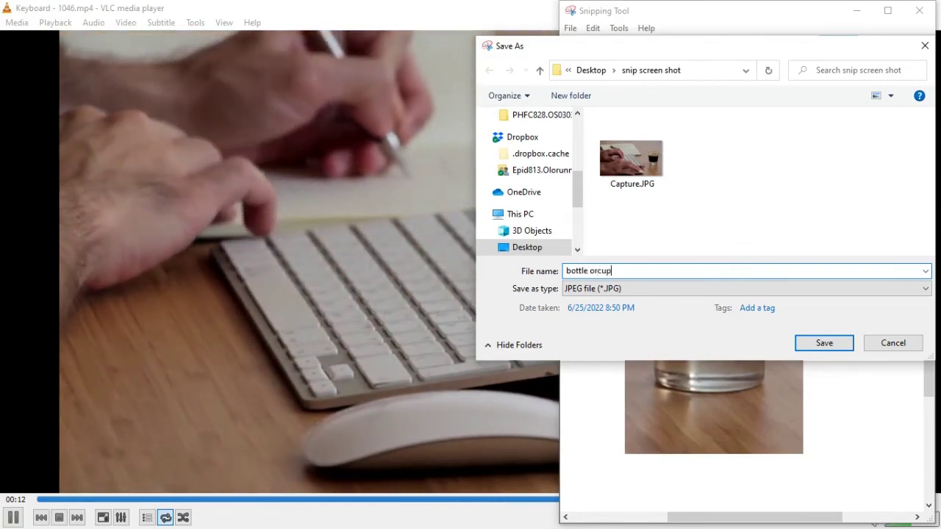
text(p)
click(599, 271)
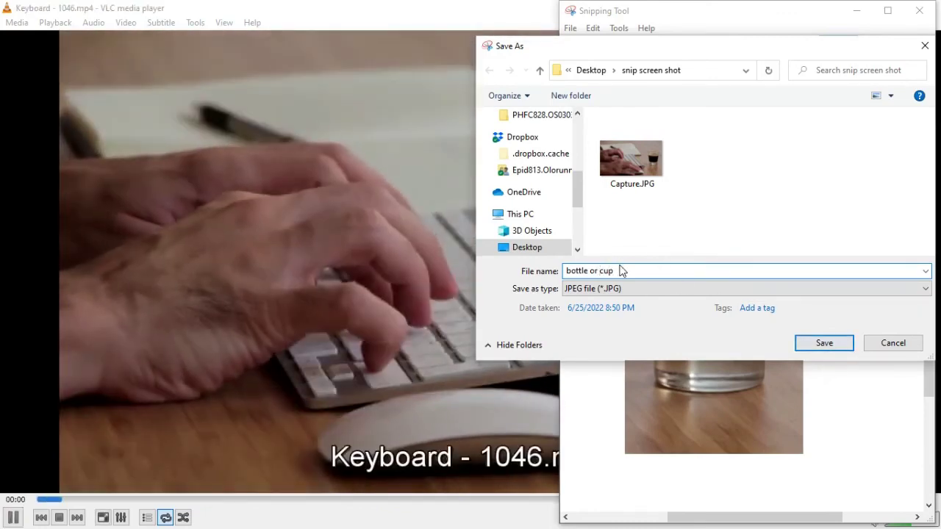
click(624, 271)
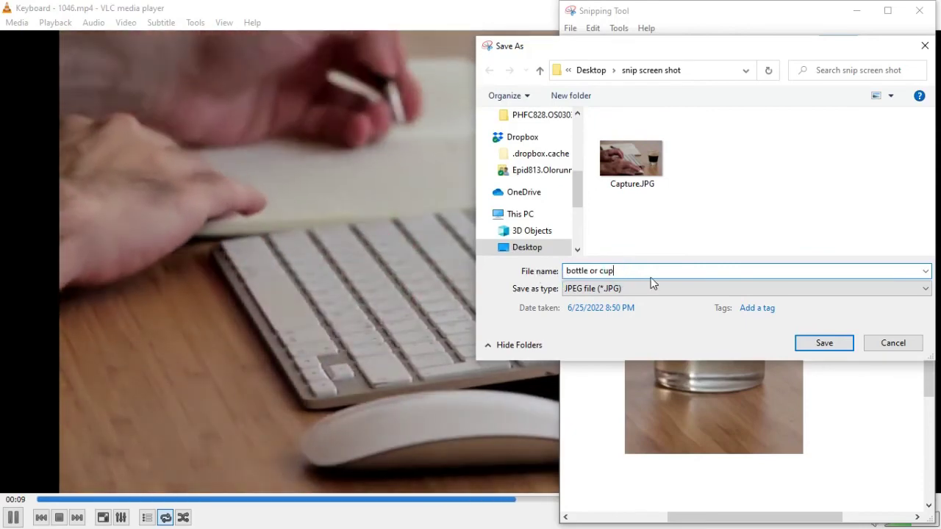
click(821, 344)
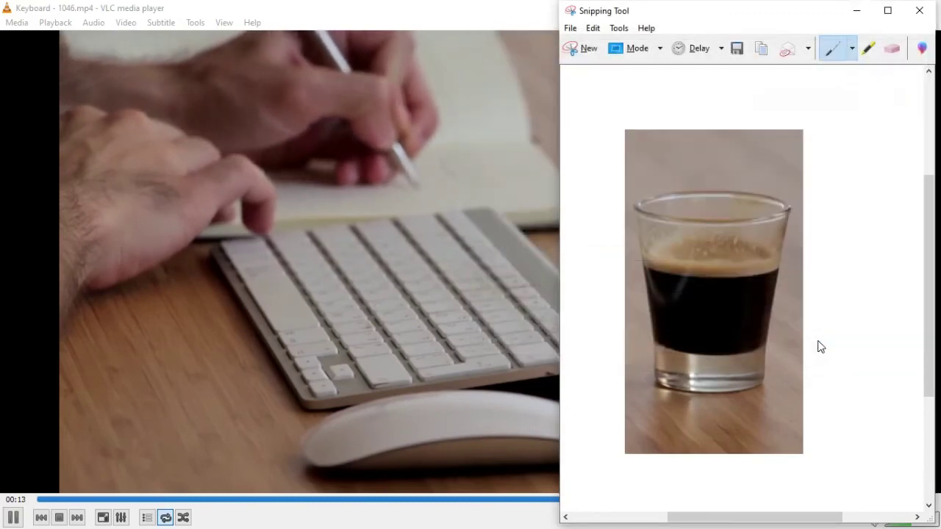
- Minimize Snipping Tool and VLC, then open bottle or cup.JPG in Windows Photo Viewer
click(855, 10)
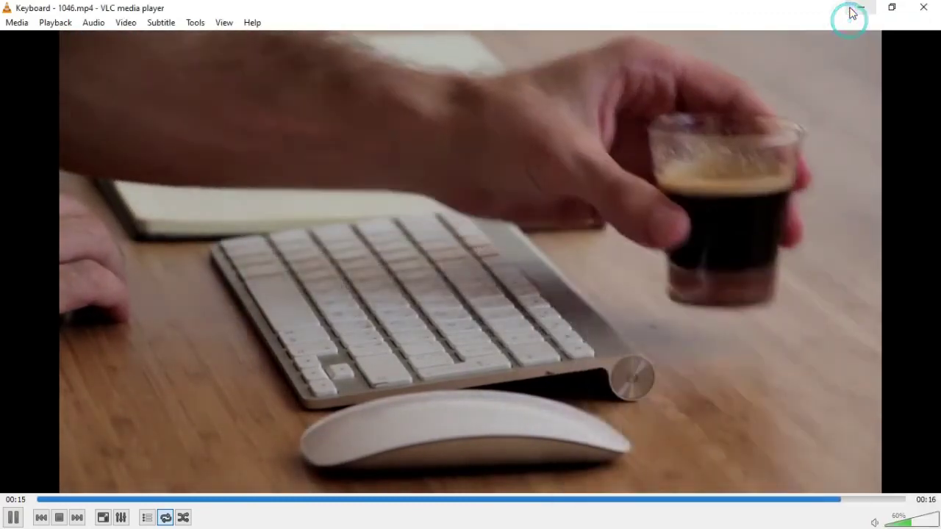
click(861, 9)
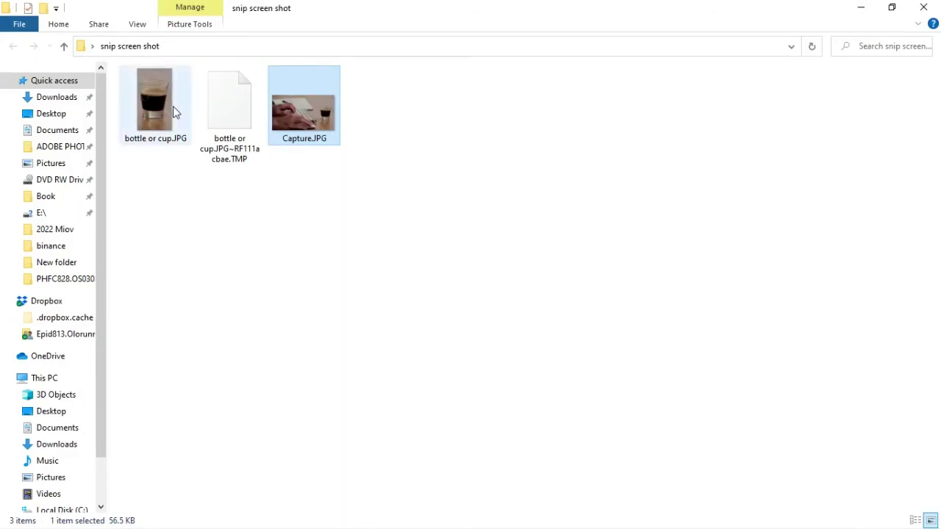
click(153, 107)
right_click(152, 107)
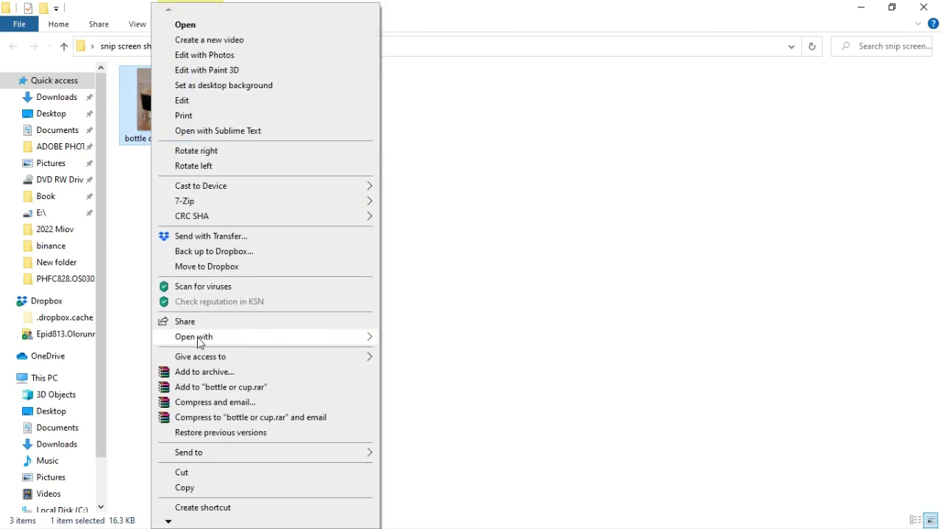
mouse_move(198, 343)
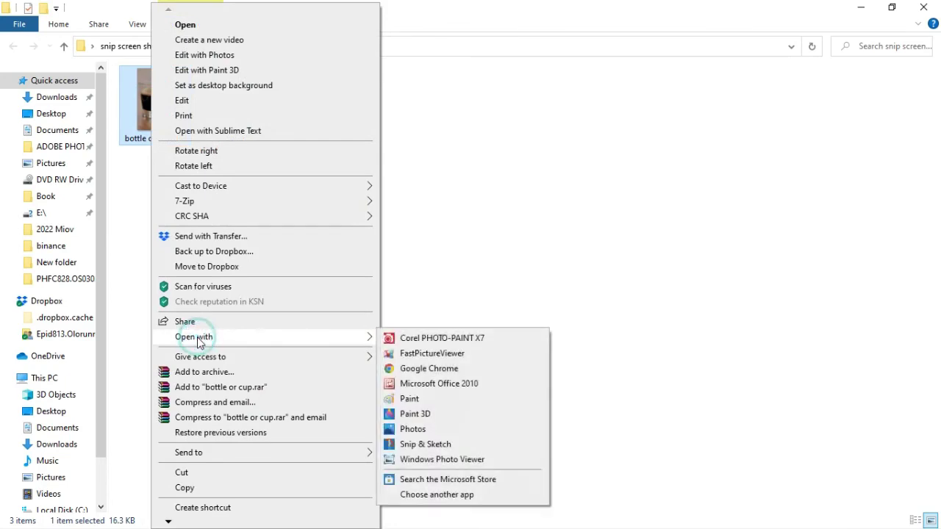
click(451, 461)
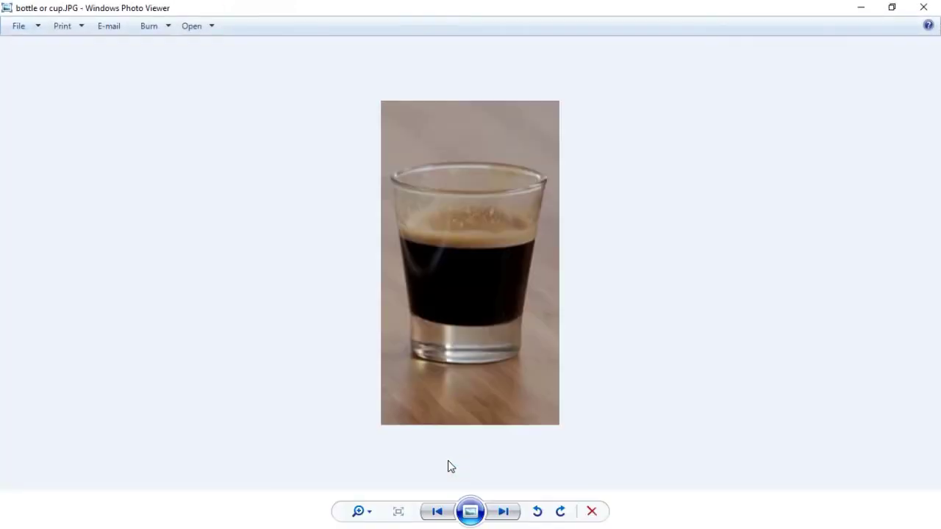